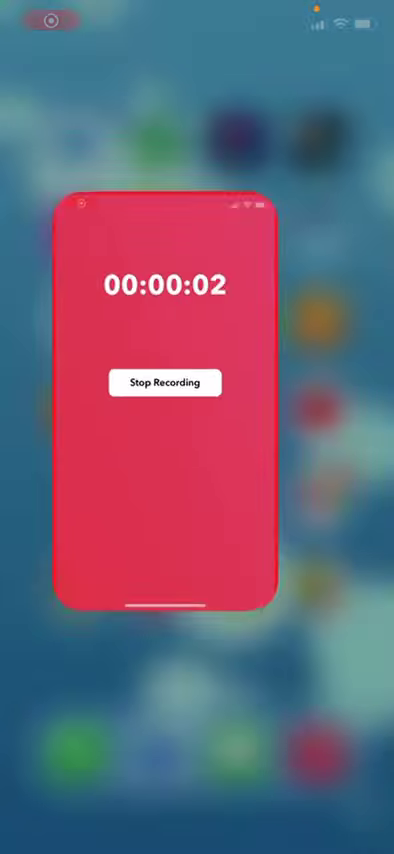
- Dismiss the recorder and play the iPad video of the 'SKI' and 'Frozen Custard' sketches
drag(80, 420, 320, 420)
click(242, 105)
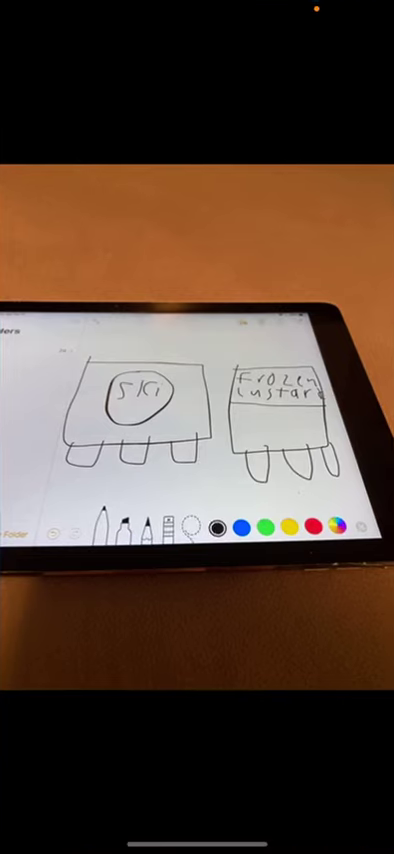